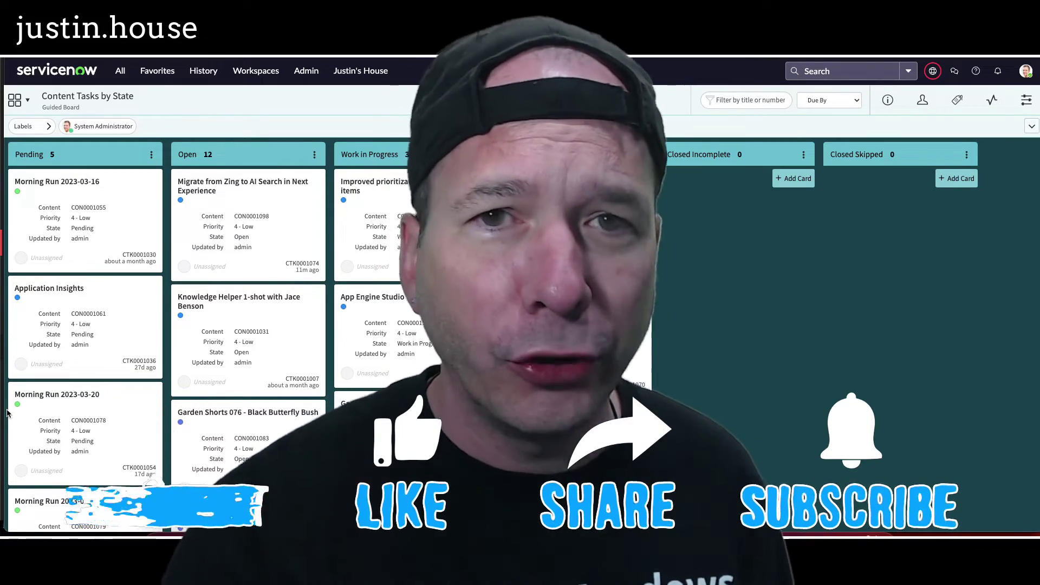
Look through the current favorites list and the favorites editor, including the Scripts - Background entry.
click(160, 72)
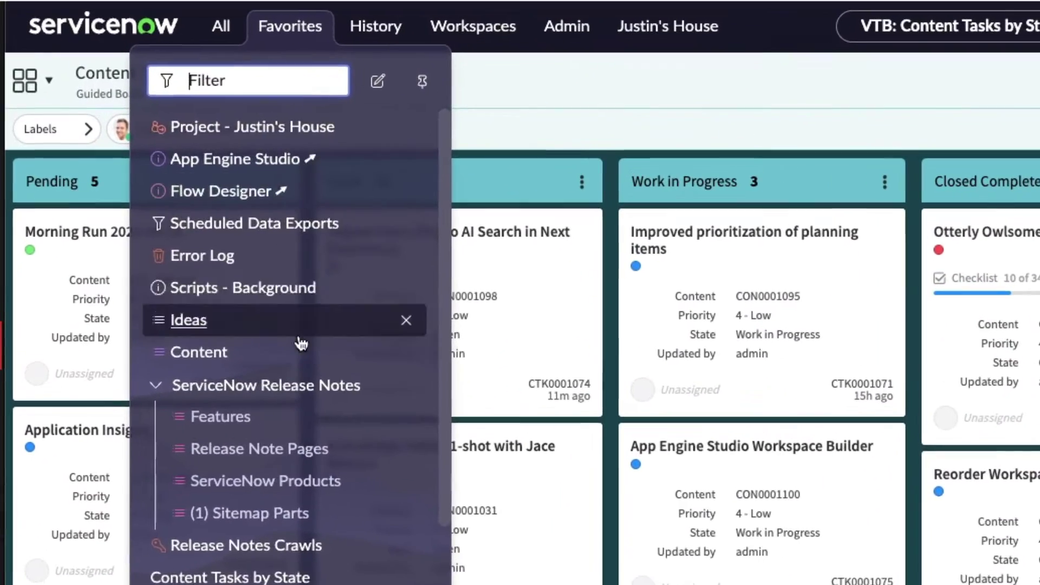
scroll(211, 297, down, 3)
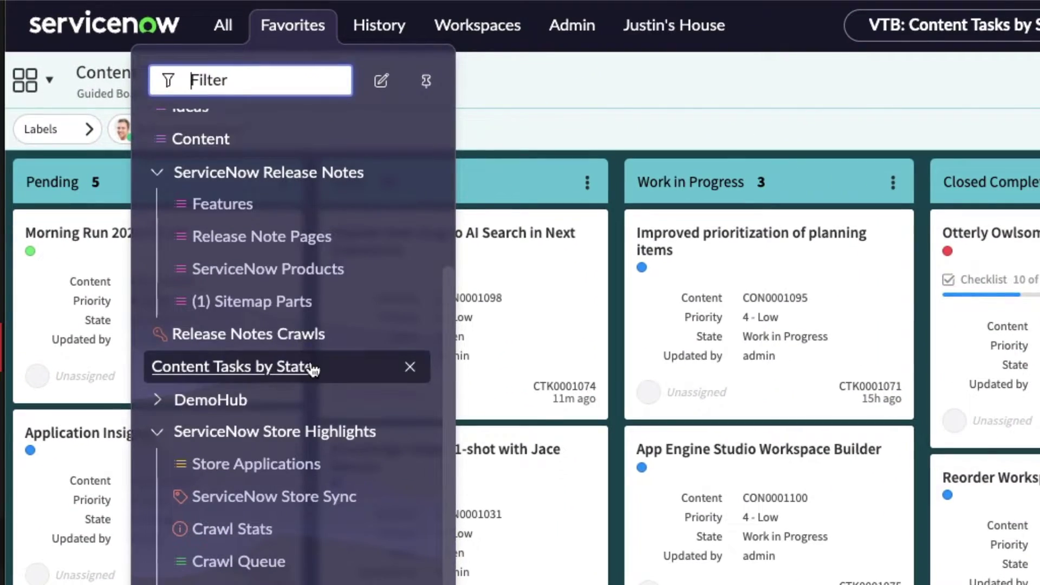
scroll(318, 336, up, 3)
click(381, 81)
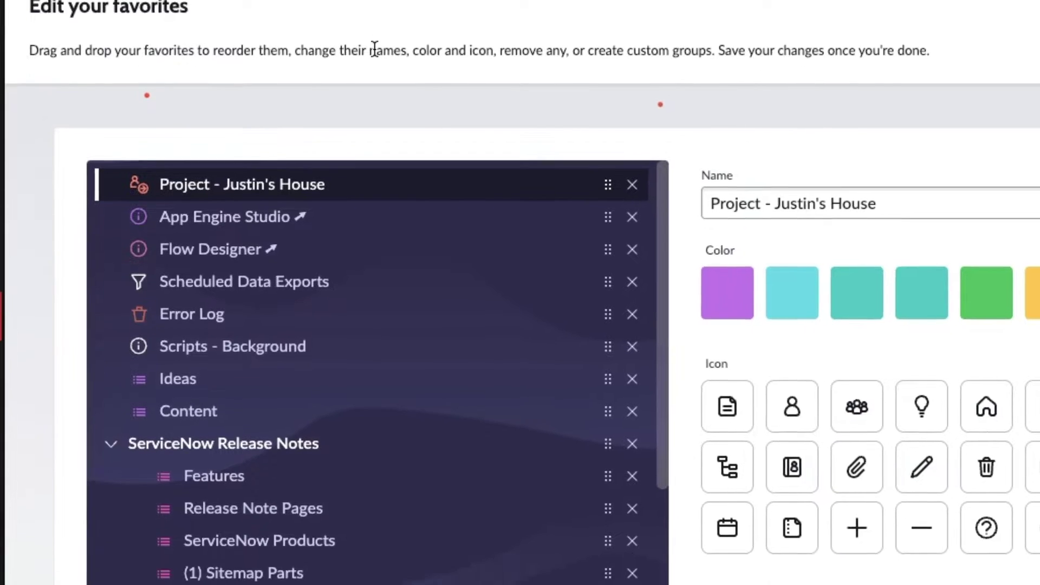
drag(180, 263, 185, 197)
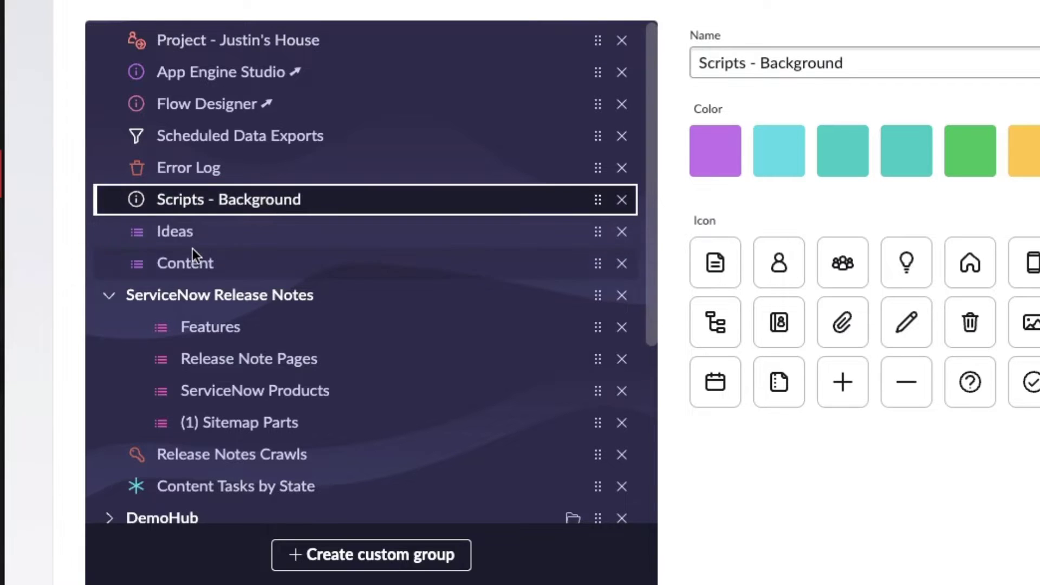
scroll(193, 249, down, 5)
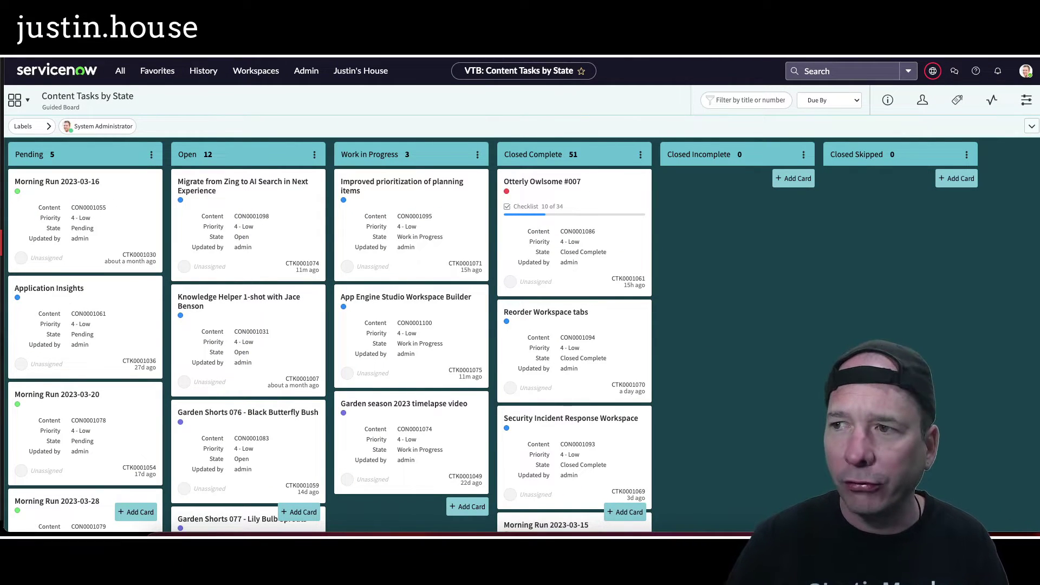
Impersonate the first user listed under recent impersonations.
click(1024, 76)
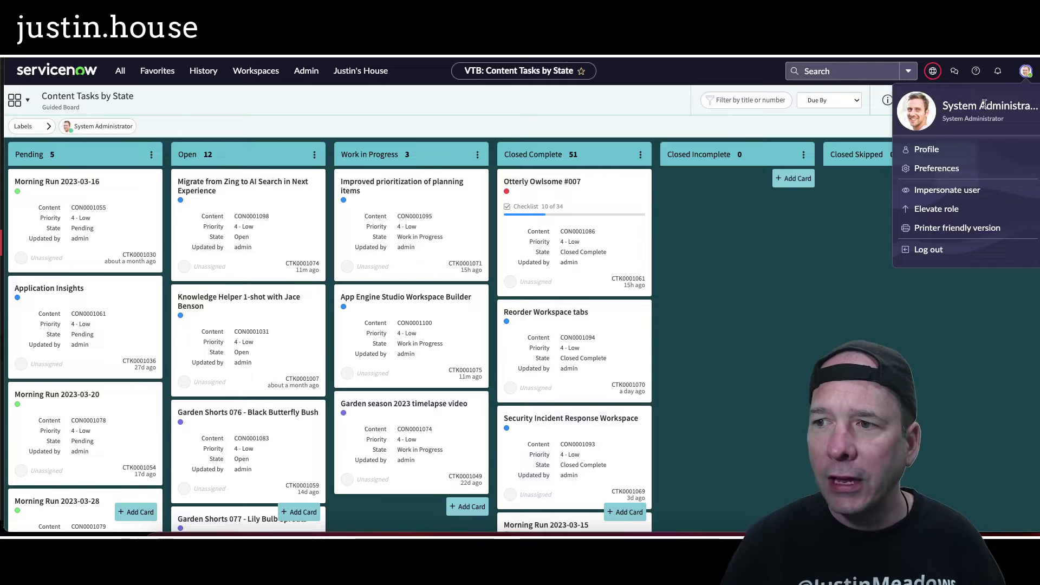
click(941, 196)
click(466, 303)
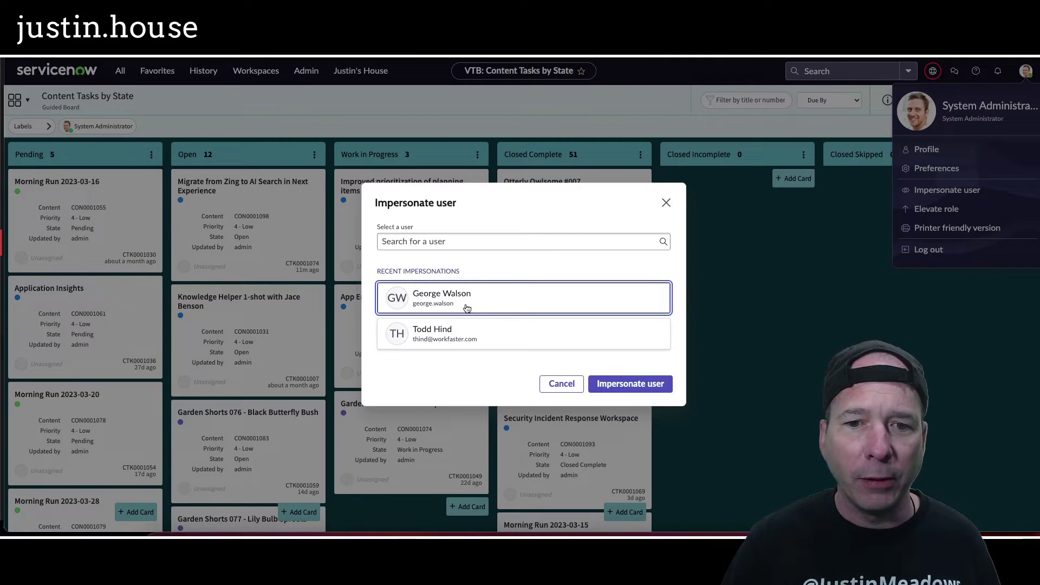
click(604, 381)
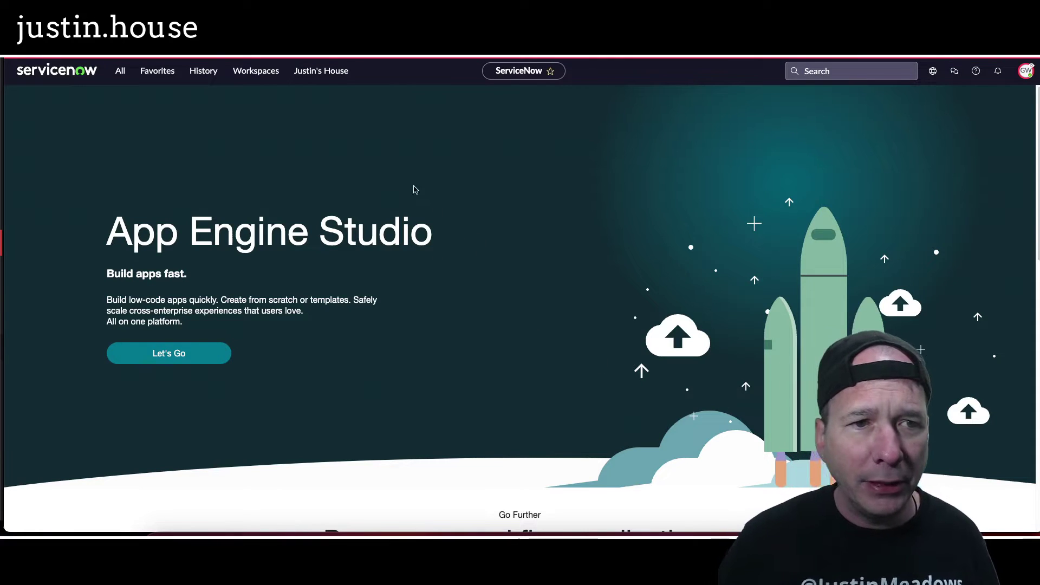
Add the Self-Service modules Business Applications and Dashboards to the favorites at the default top level.
click(156, 71)
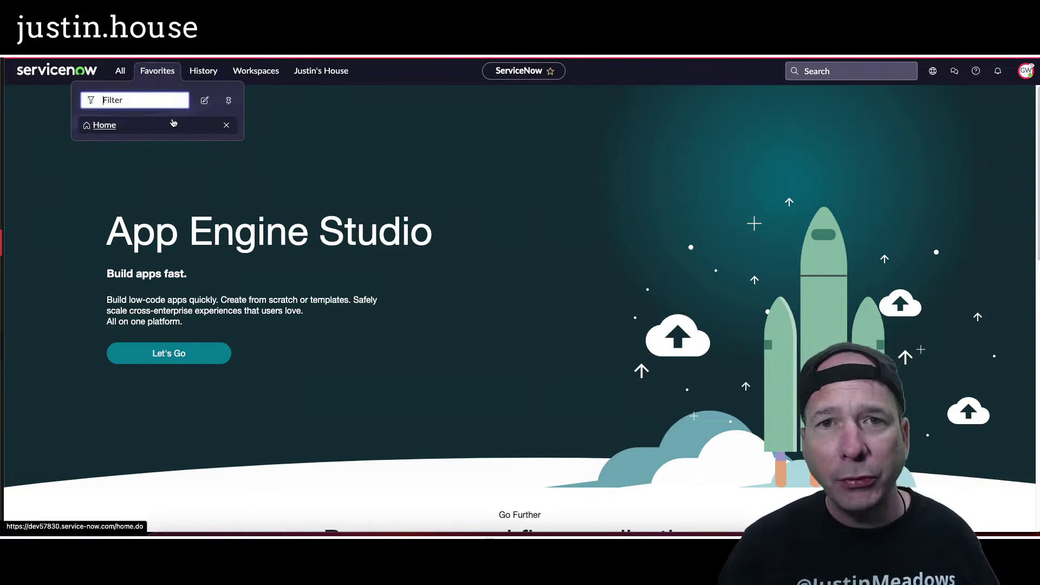
click(122, 74)
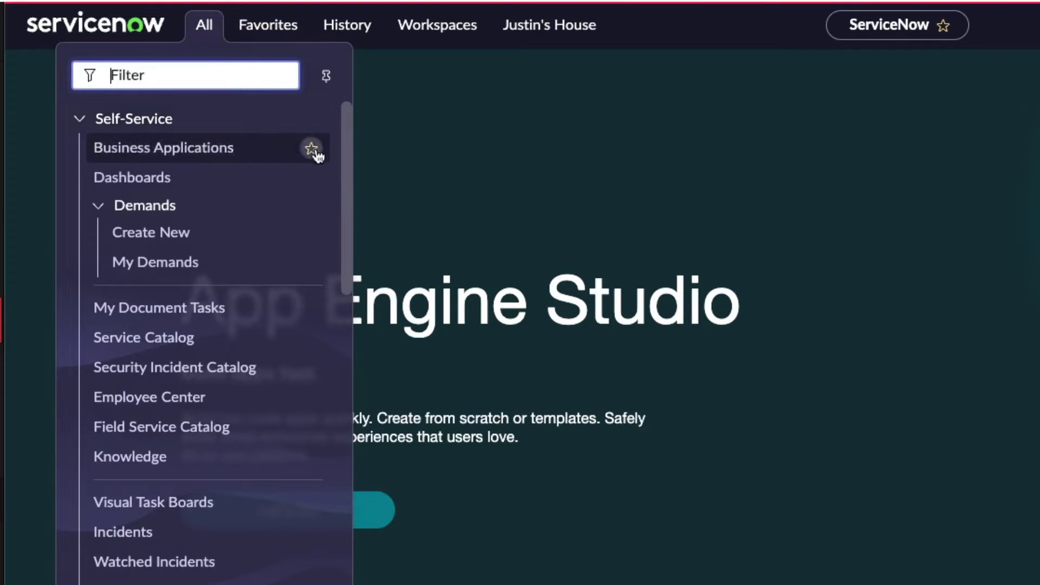
click(313, 150)
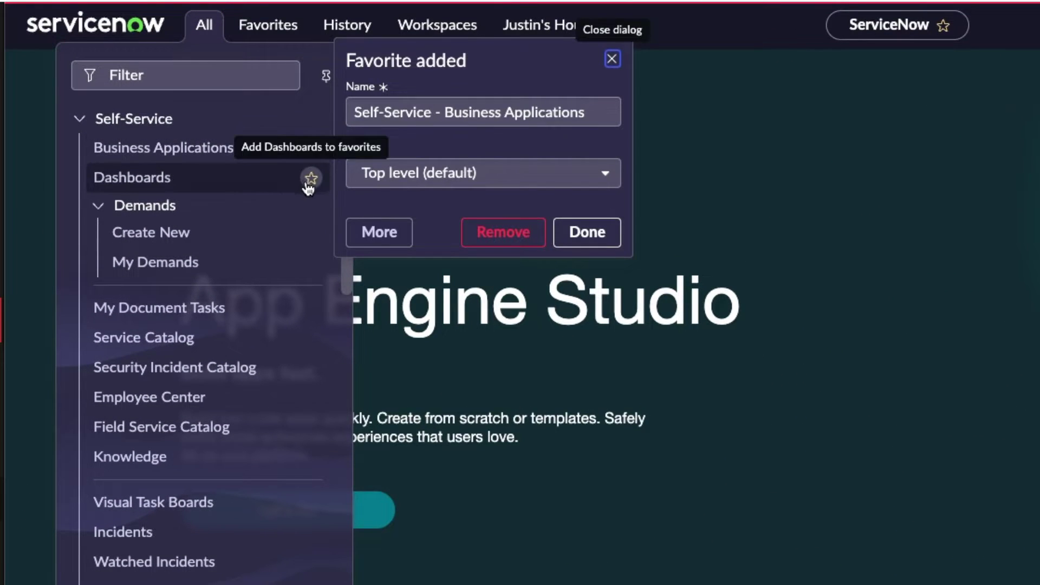
click(311, 180)
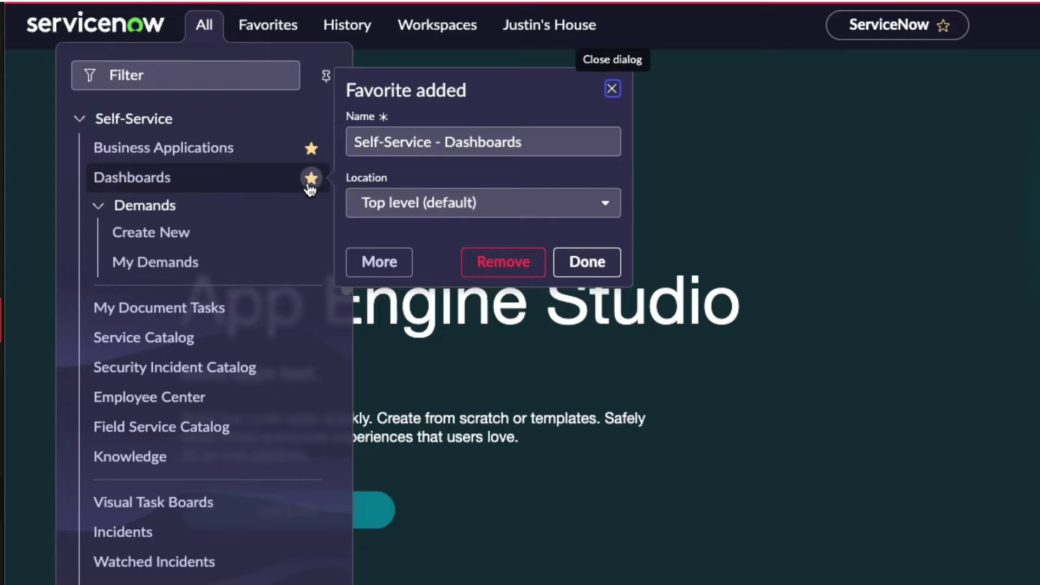
click(588, 260)
Add the whole Employee Center application menu to the favorites, keeping its name and the Top level (default) location.
scroll(220, 308, down, 15)
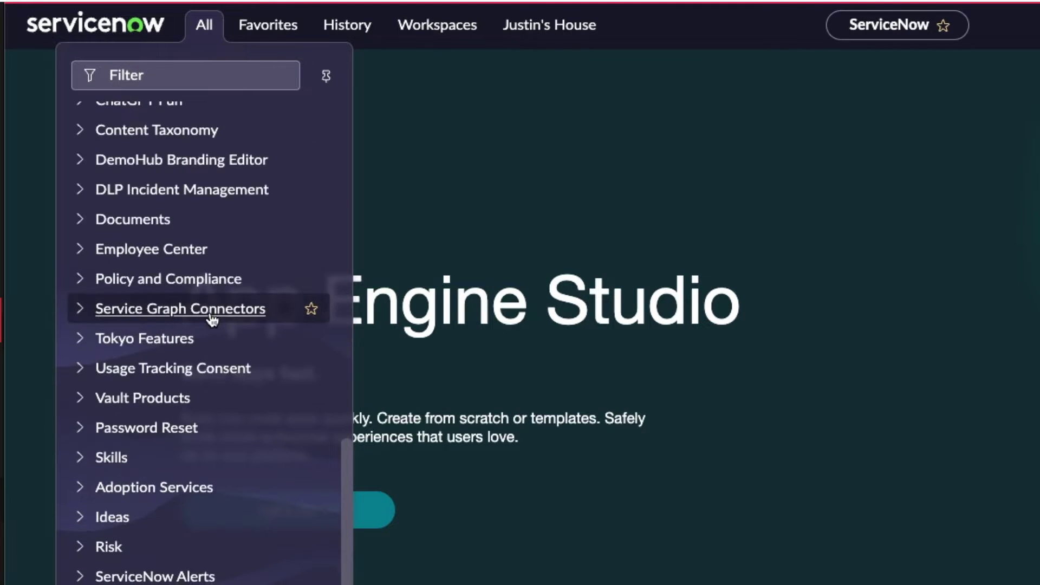
scroll(217, 314, up, 1)
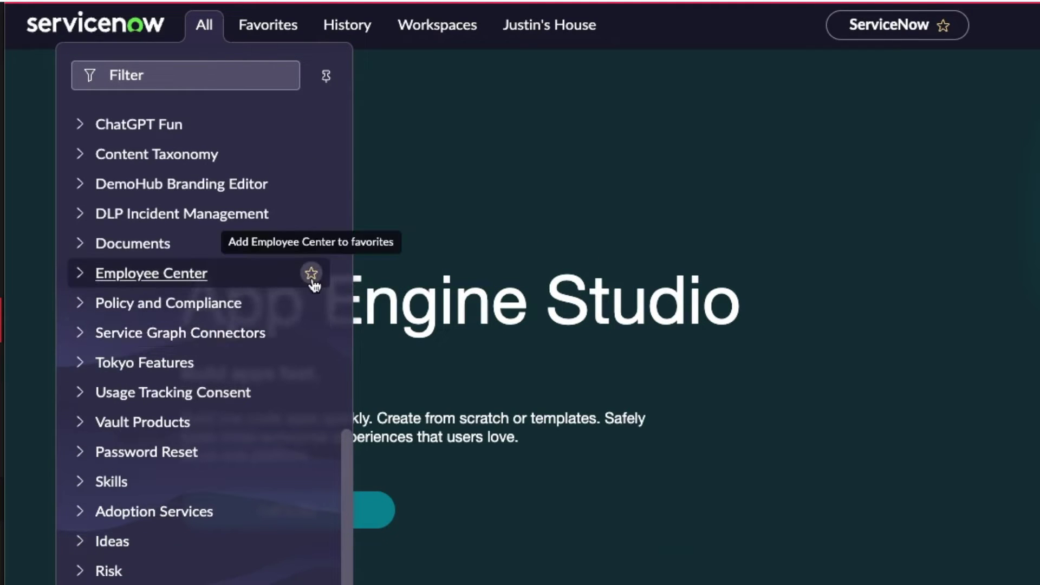
click(312, 275)
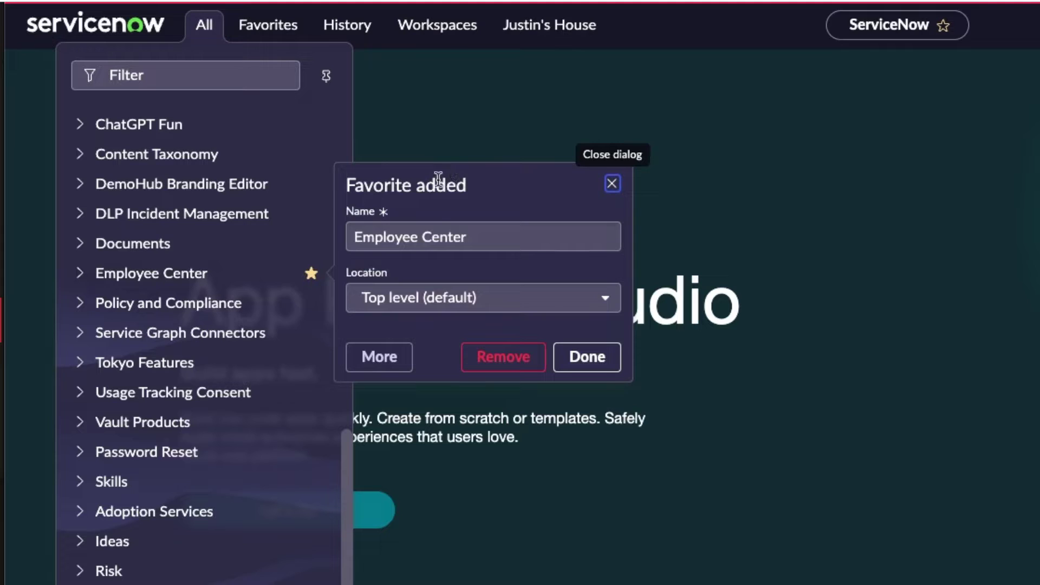
click(518, 237)
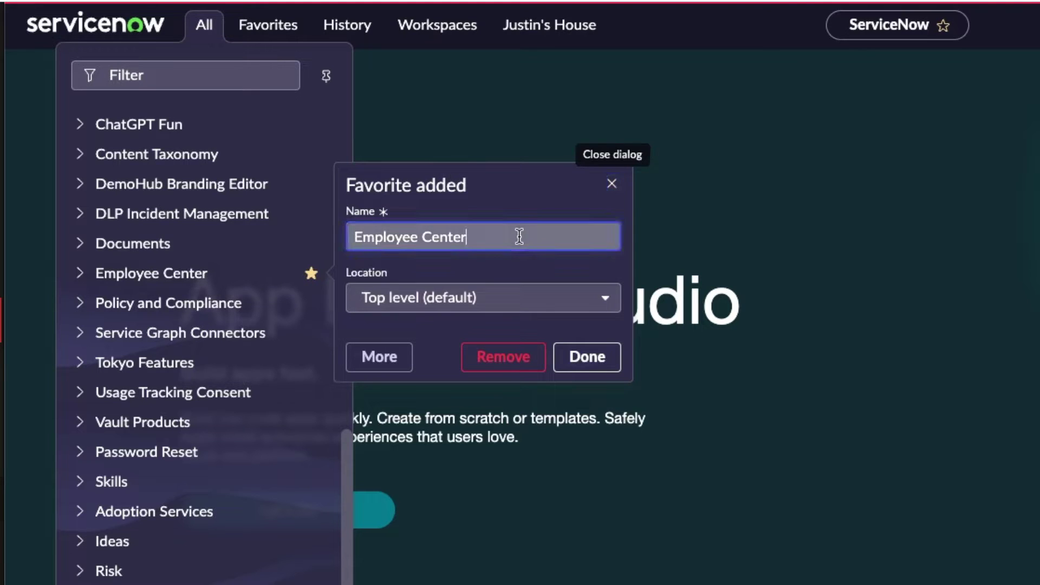
click(507, 297)
click(509, 269)
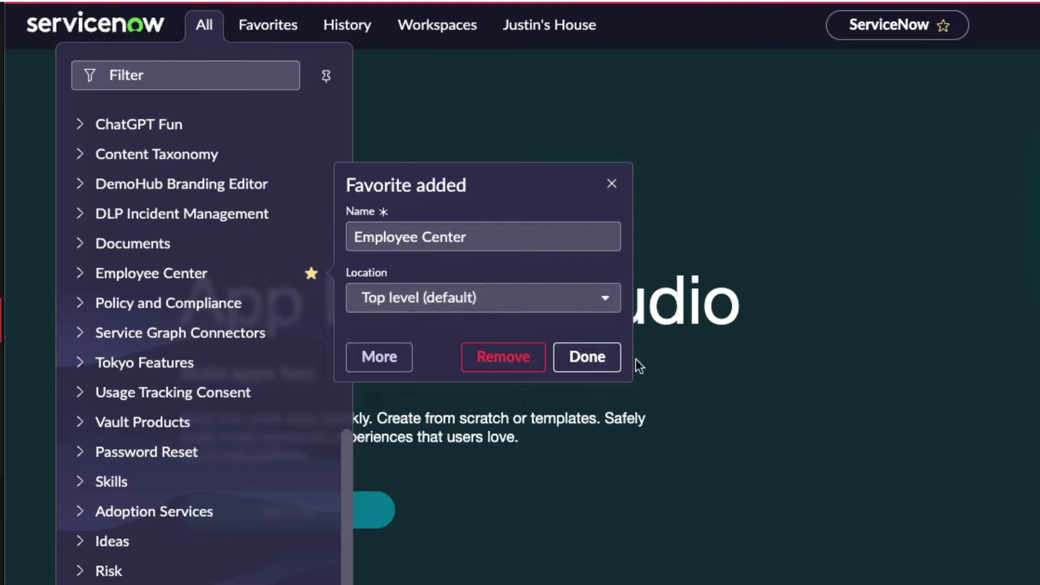
click(595, 357)
Expand the Employee Center group in the favorites list and open the favorites for editing.
click(283, 29)
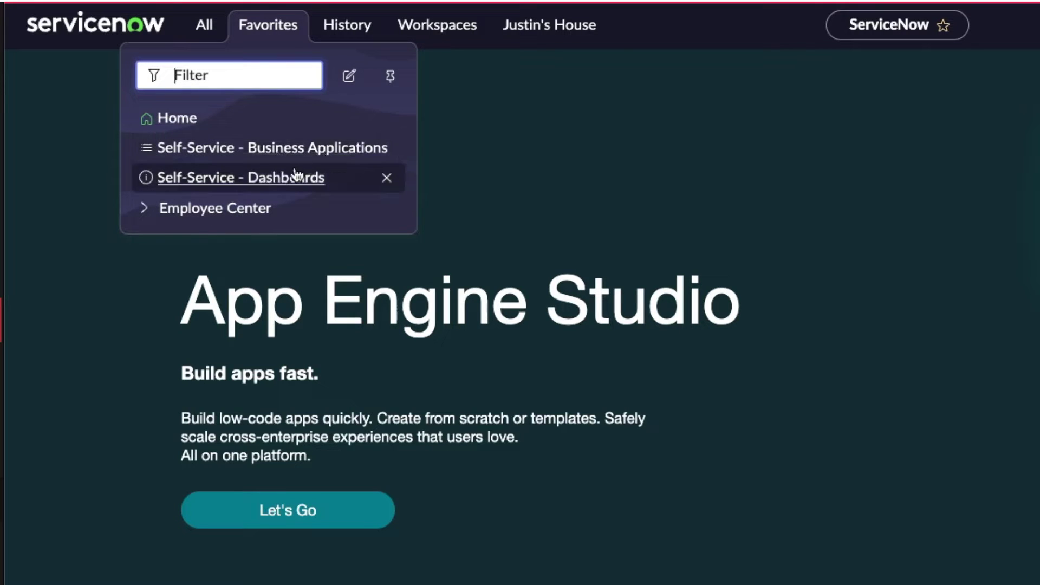
click(145, 209)
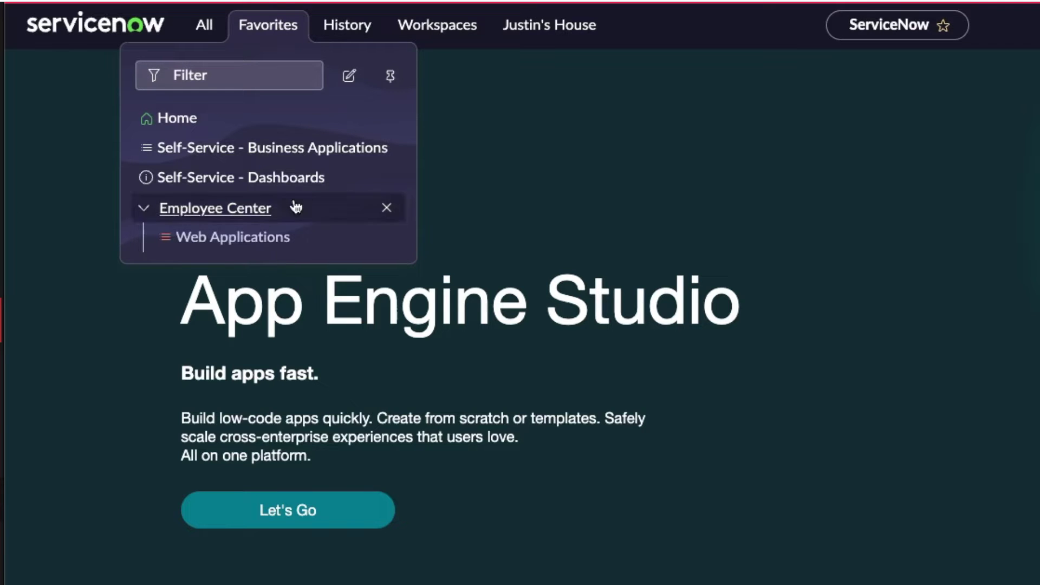
click(346, 66)
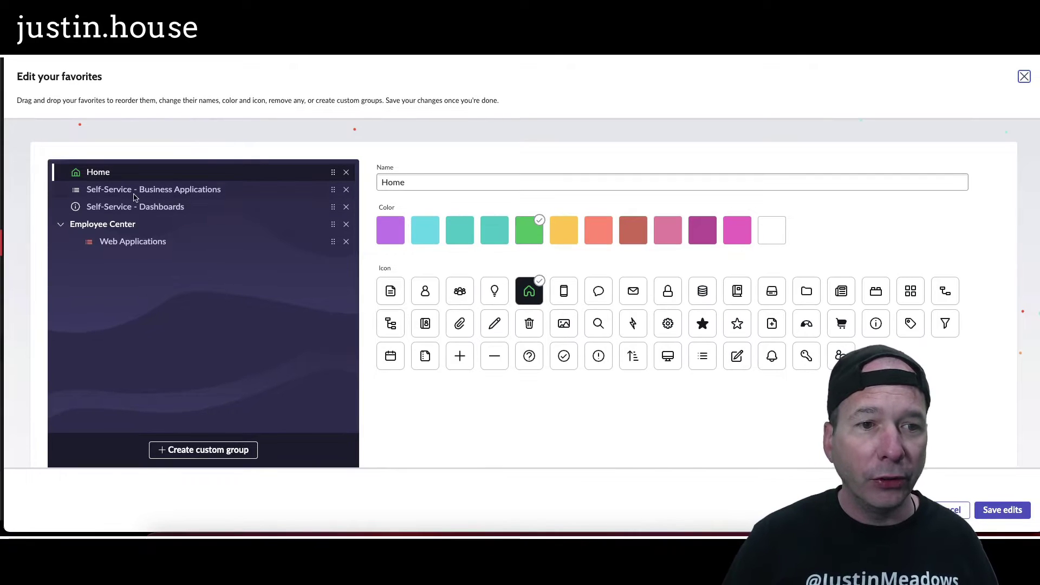
Create a custom favorites group named Self-Service.
click(223, 454)
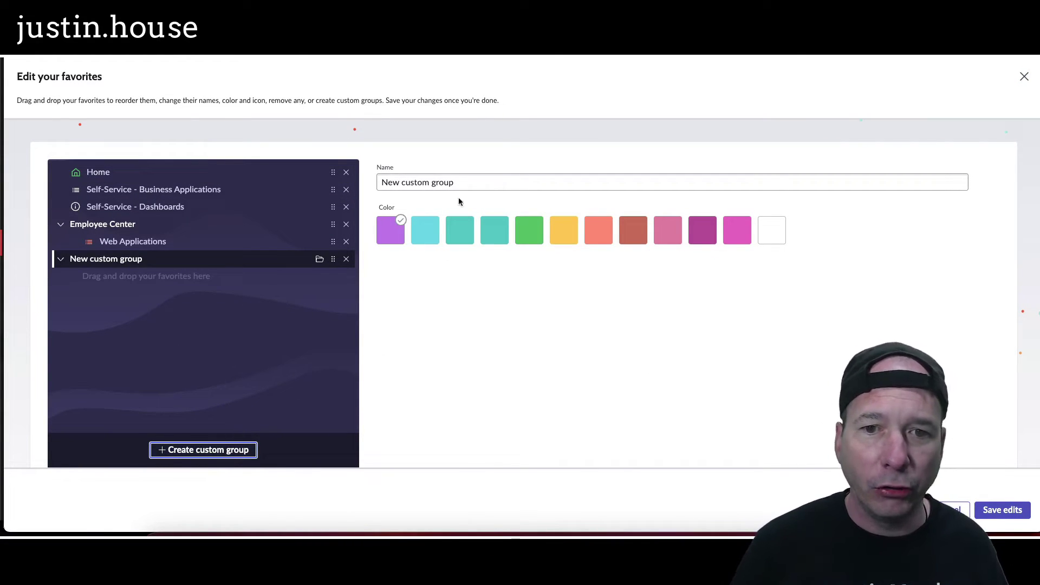
click(467, 182)
drag(467, 182, 352, 178)
text(S)
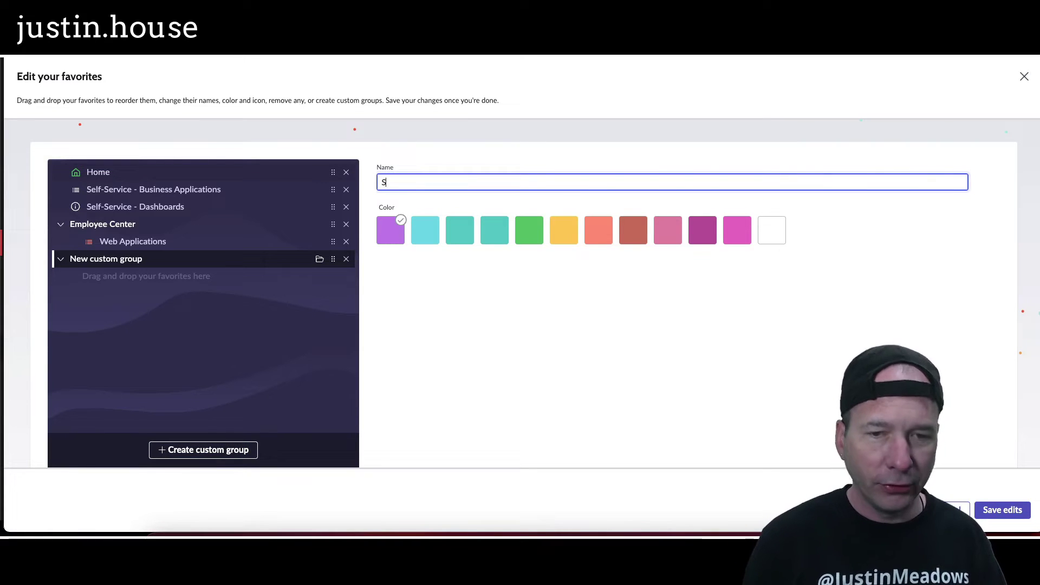
text(elf-Service)
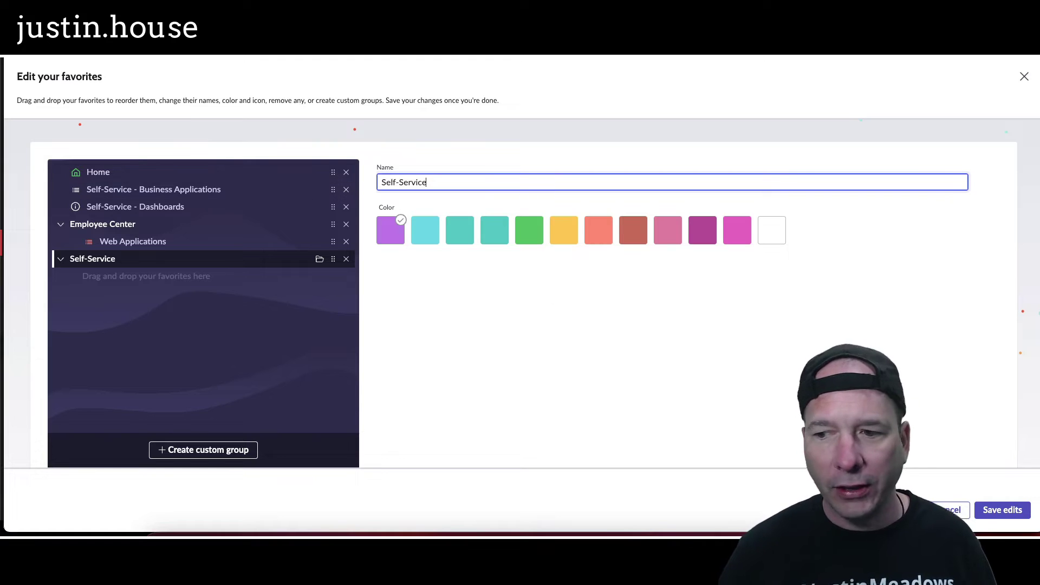
click(303, 387)
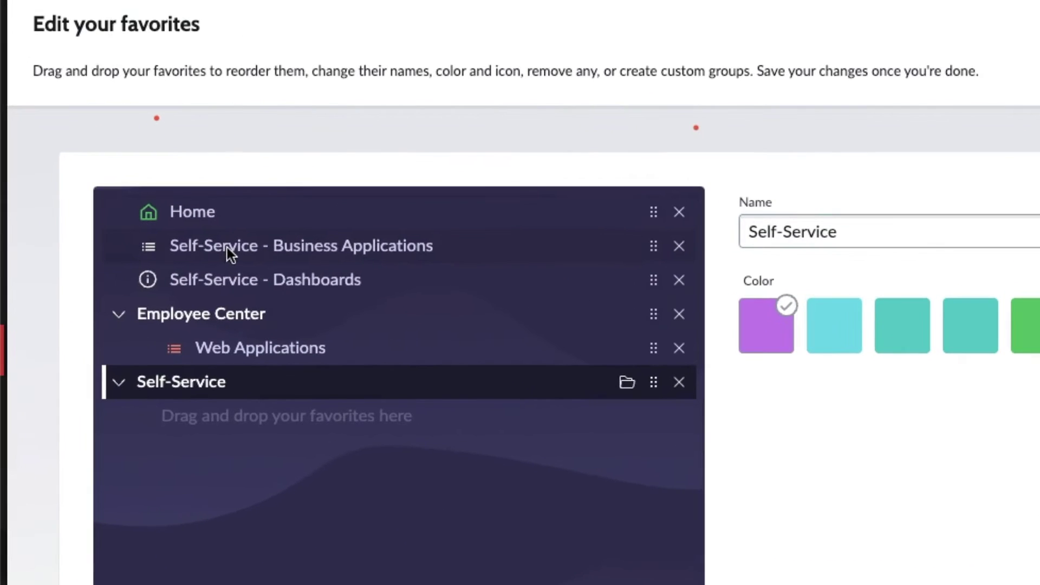
Move the Self-Service - Business Applications favorite into the Self-Service group and rename it Business Applications.
click(118, 193)
drag(232, 251, 223, 414)
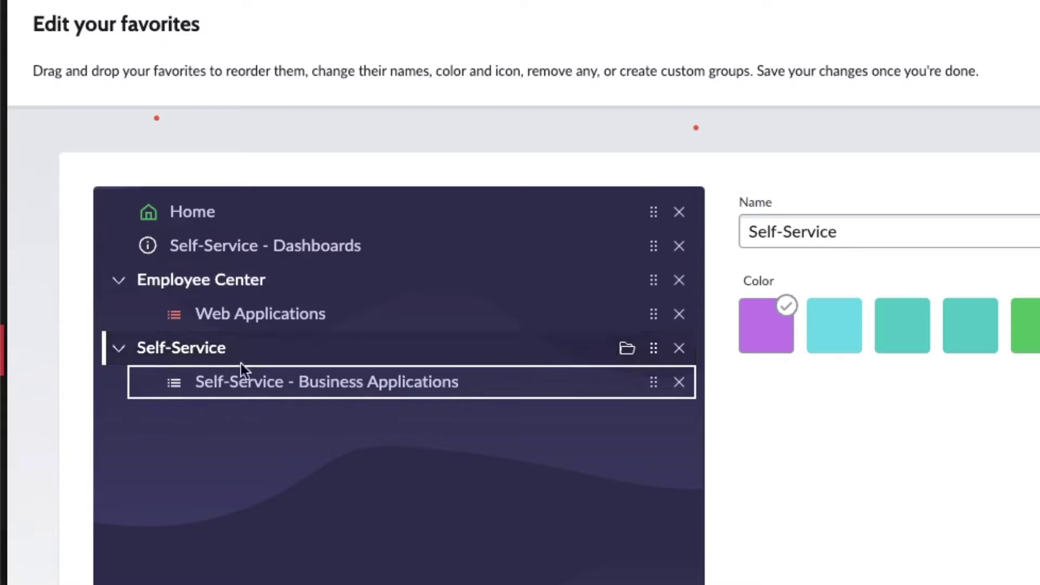
click(426, 384)
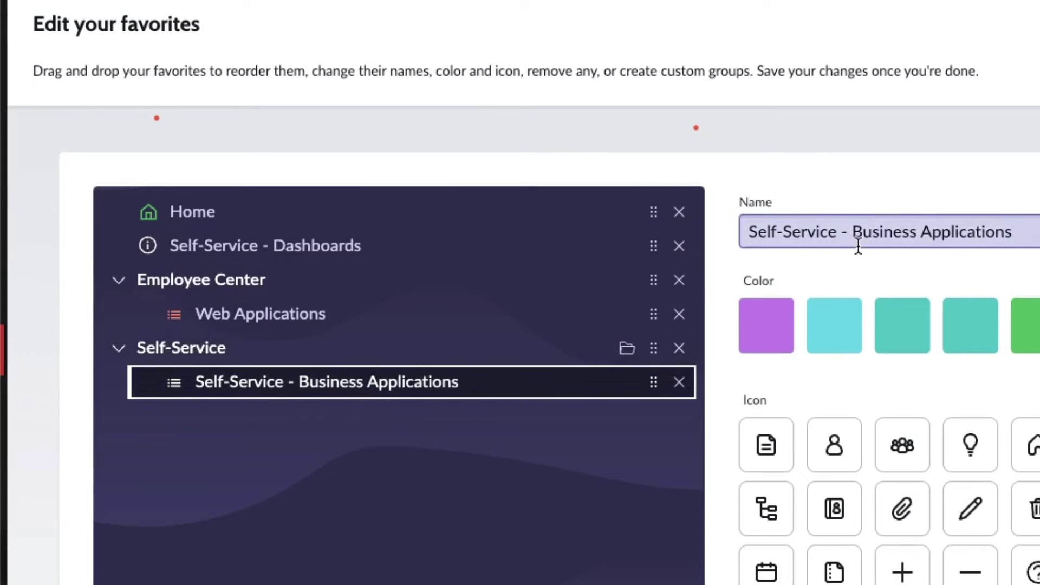
drag(854, 233, 696, 227)
key(BackSpace)
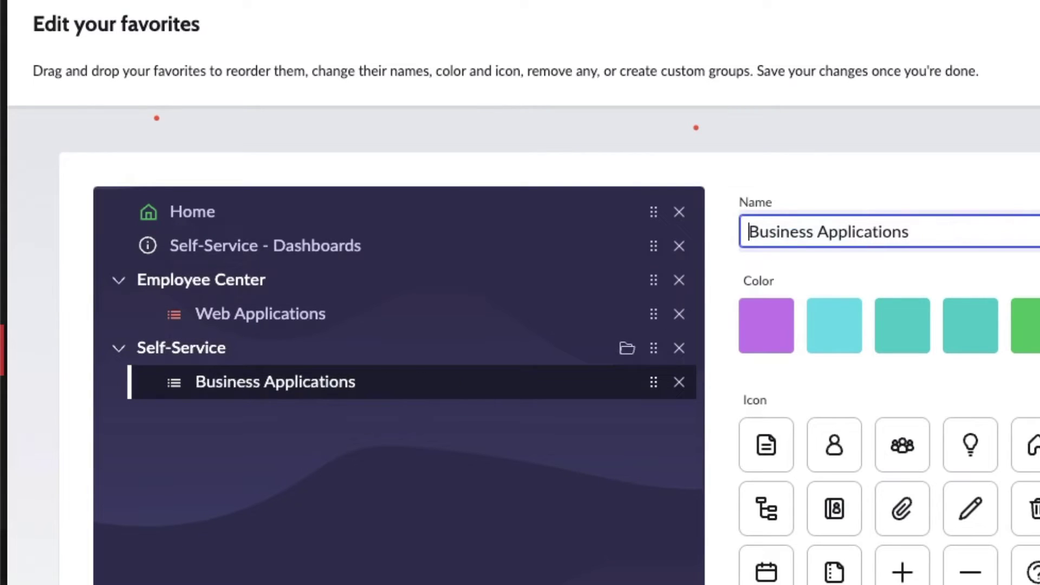
key(Return)
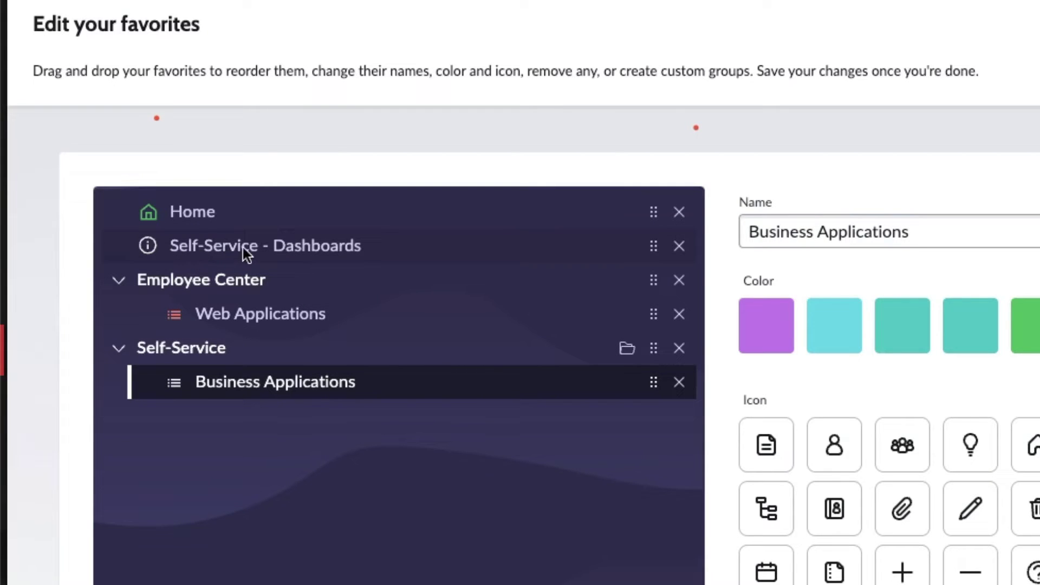
Move the Self-Service - Dashboards favorite into the Self-Service group, below Business Applications.
drag(243, 247, 250, 297)
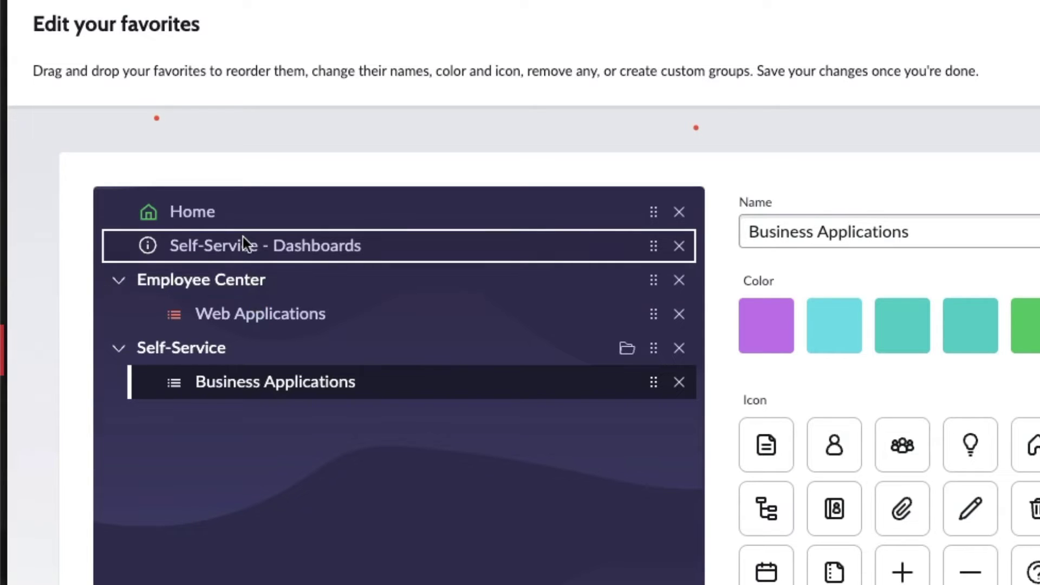
drag(243, 237, 244, 315)
drag(94, 328, 675, 377)
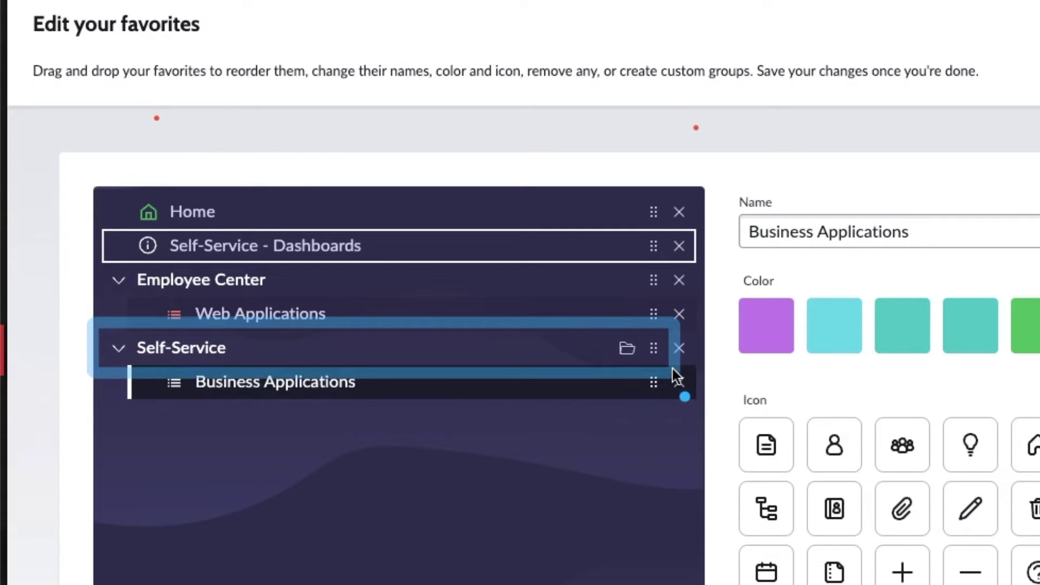
drag(767, 257, 675, 268)
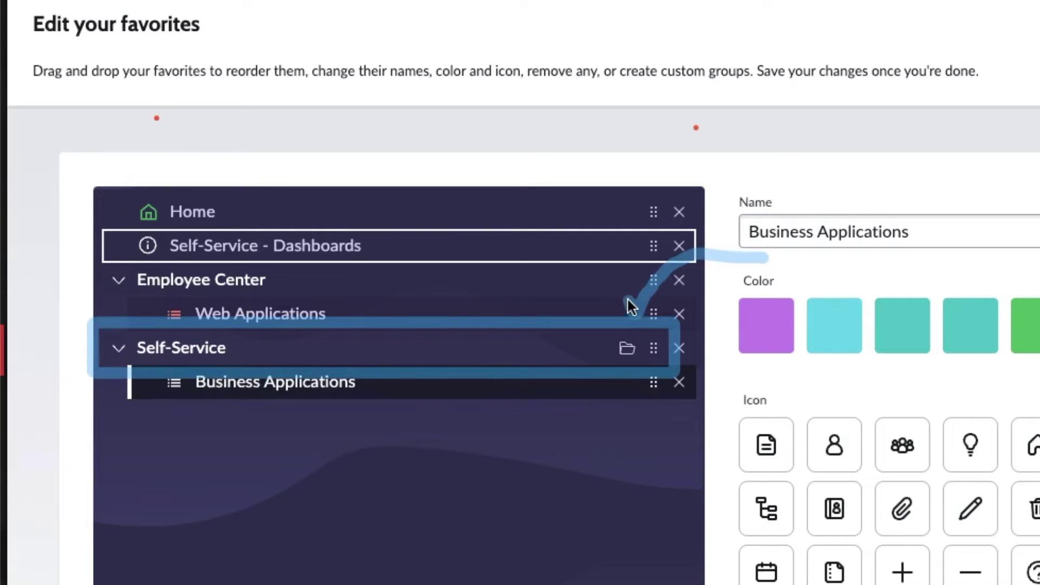
drag(632, 311, 657, 304)
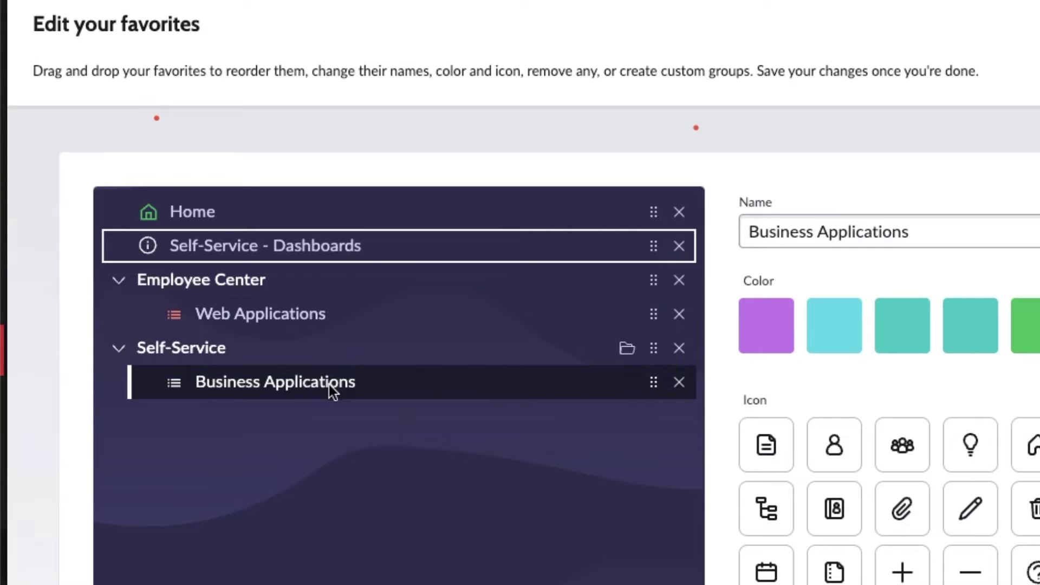
drag(192, 236, 224, 269)
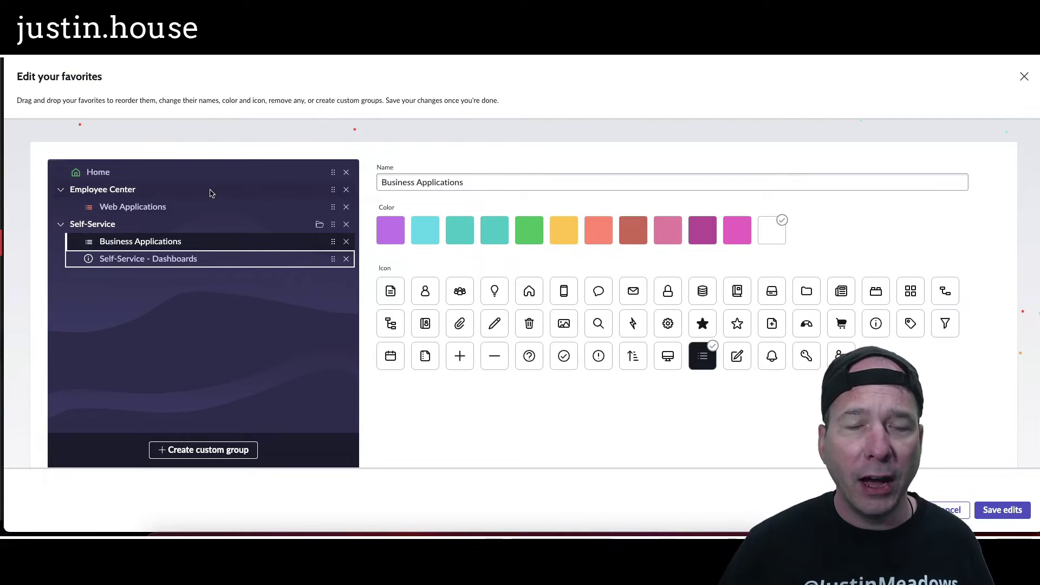
Try nesting the Employee Center group inside the Self-Service group, and move it back to the top level above Self-Service.
drag(200, 195, 197, 250)
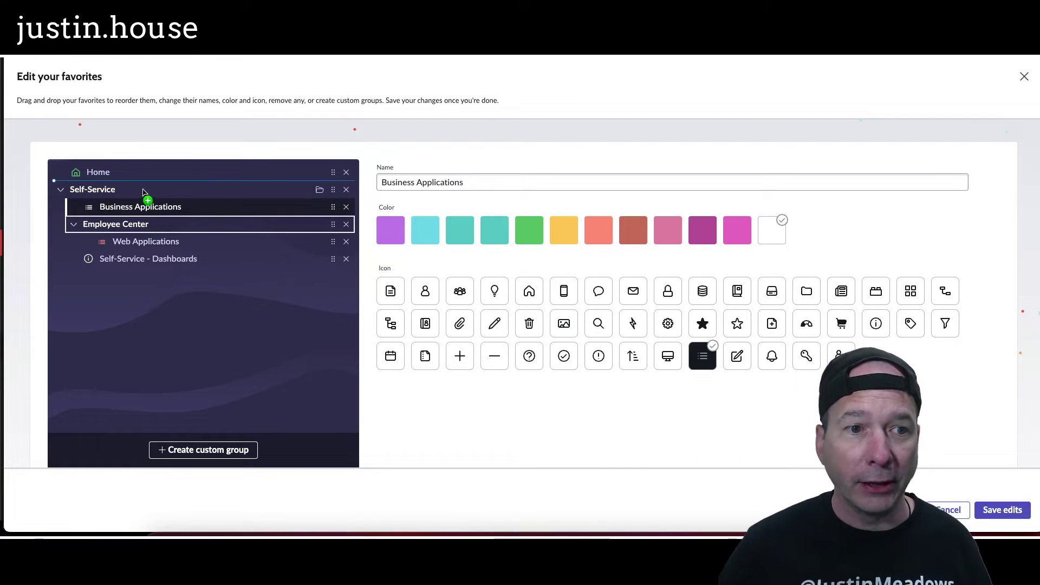
drag(144, 192, 143, 193)
click(139, 263)
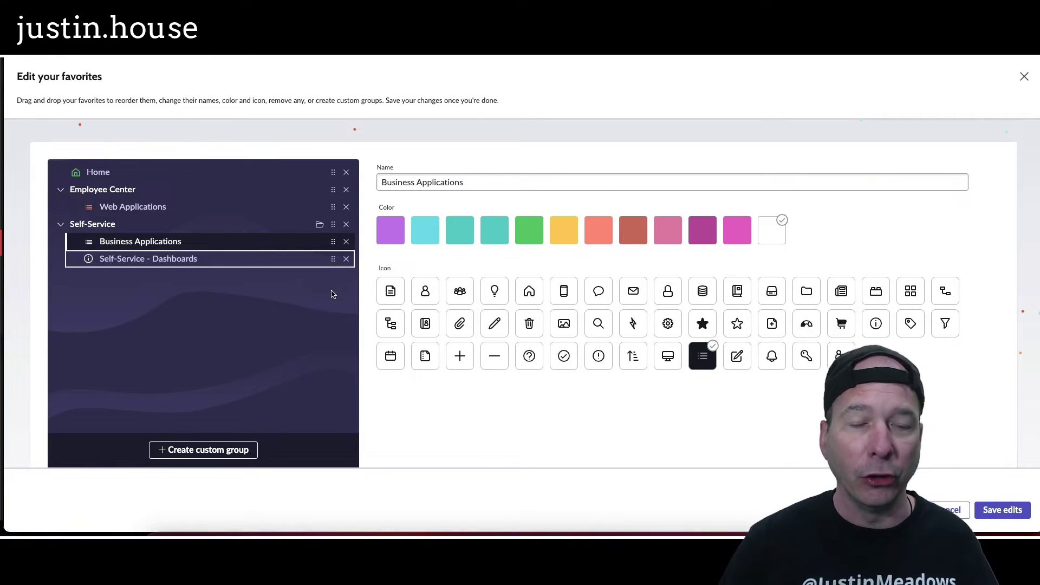
Save the favorites edits, and remove the Employee Center application from favorites in the full application list.
click(982, 504)
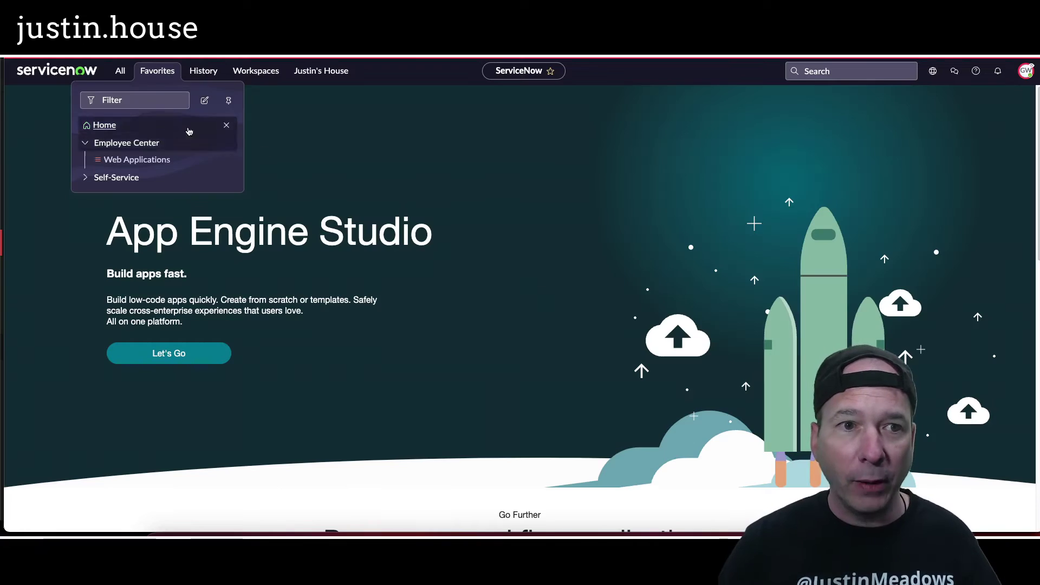
click(121, 78)
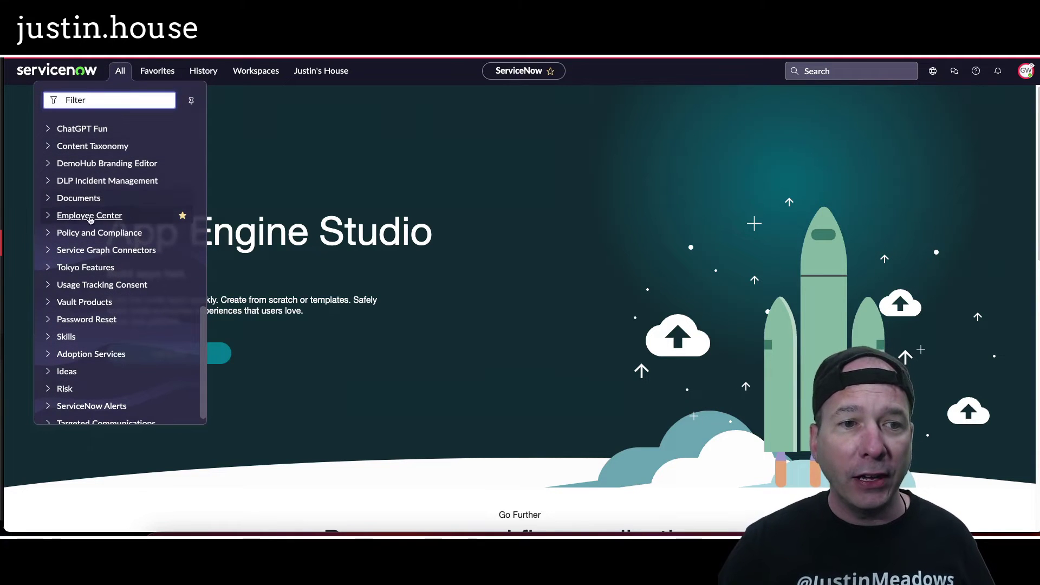
click(49, 218)
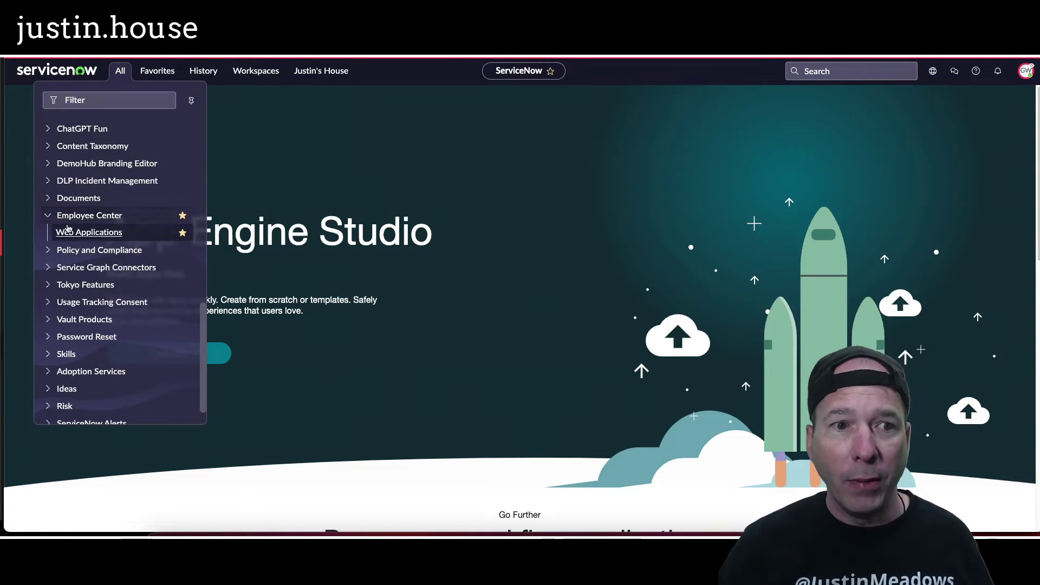
click(183, 216)
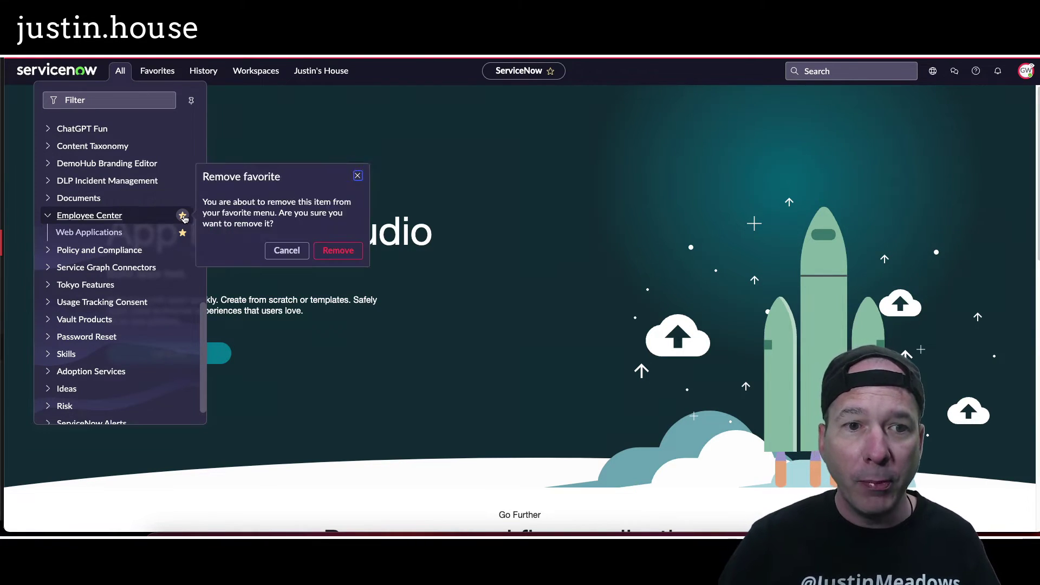
click(331, 251)
Add Employee Center's Web Applications module as a favorite named Employee Center - Web Applications, keeping the default top-level location.
click(183, 233)
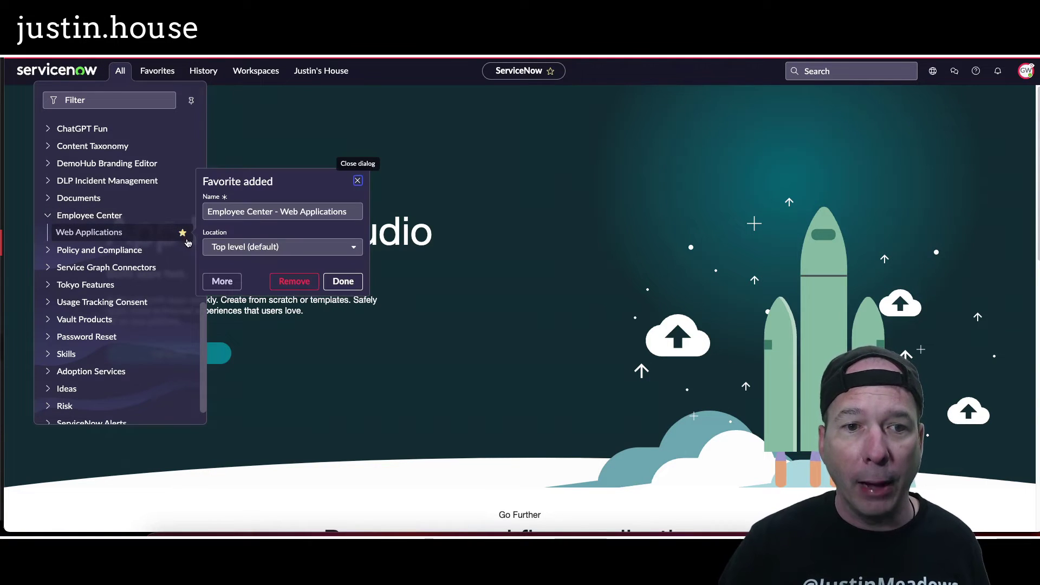
click(342, 283)
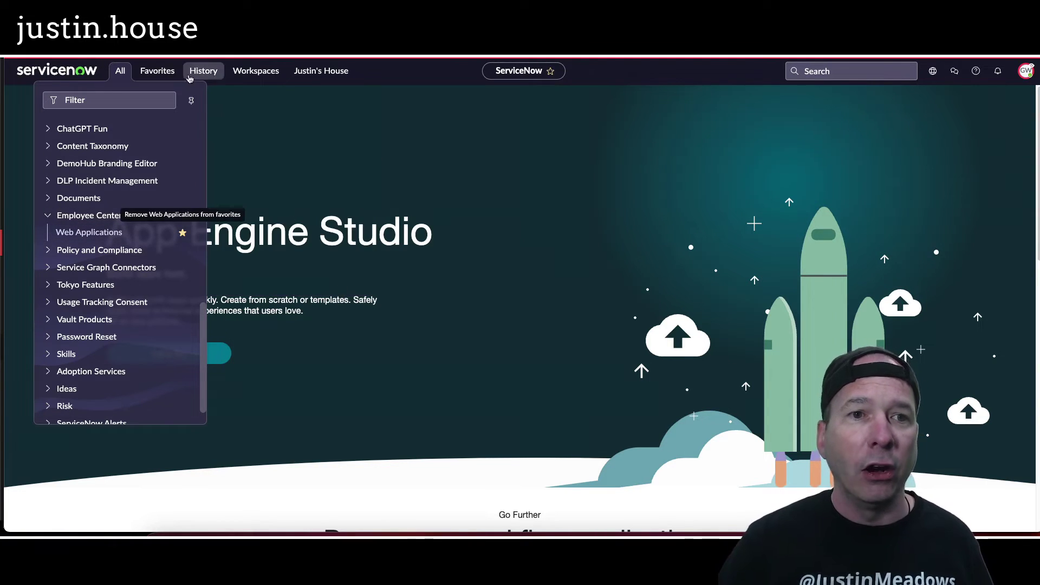
Open the favorites for editing and remove the old Employee Center group.
click(157, 71)
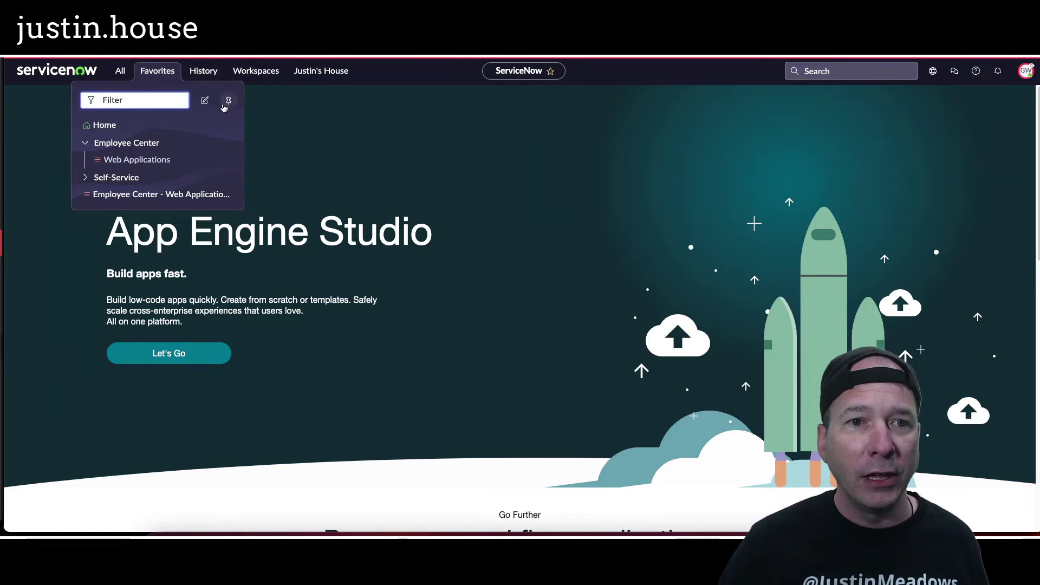
click(204, 100)
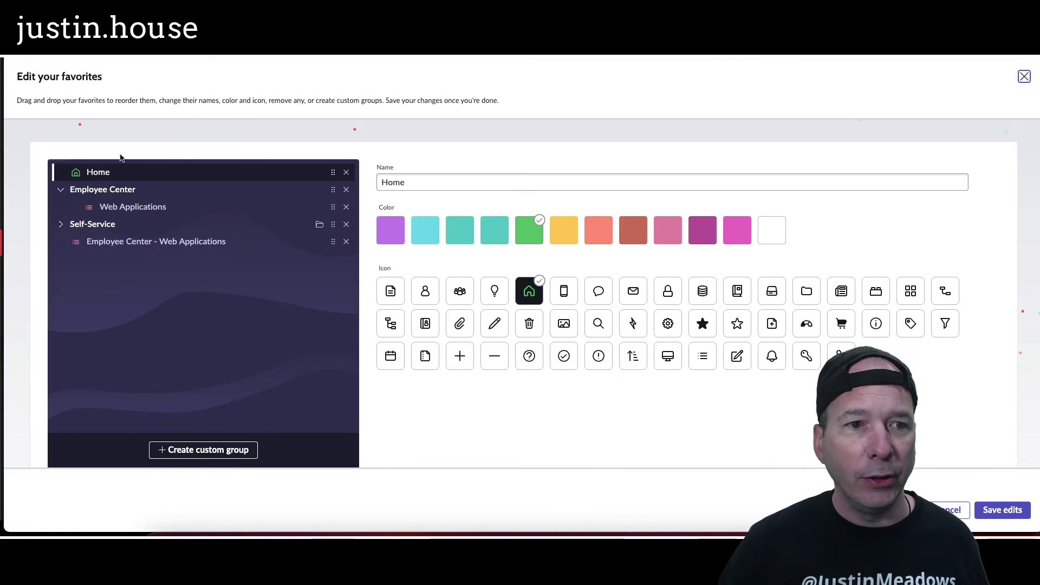
click(131, 211)
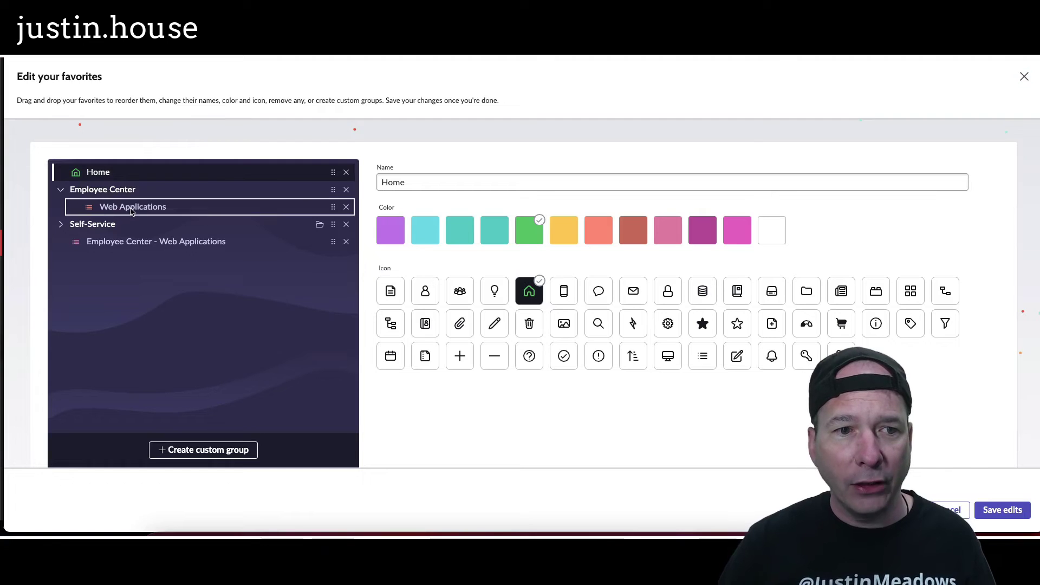
drag(134, 233, 138, 243)
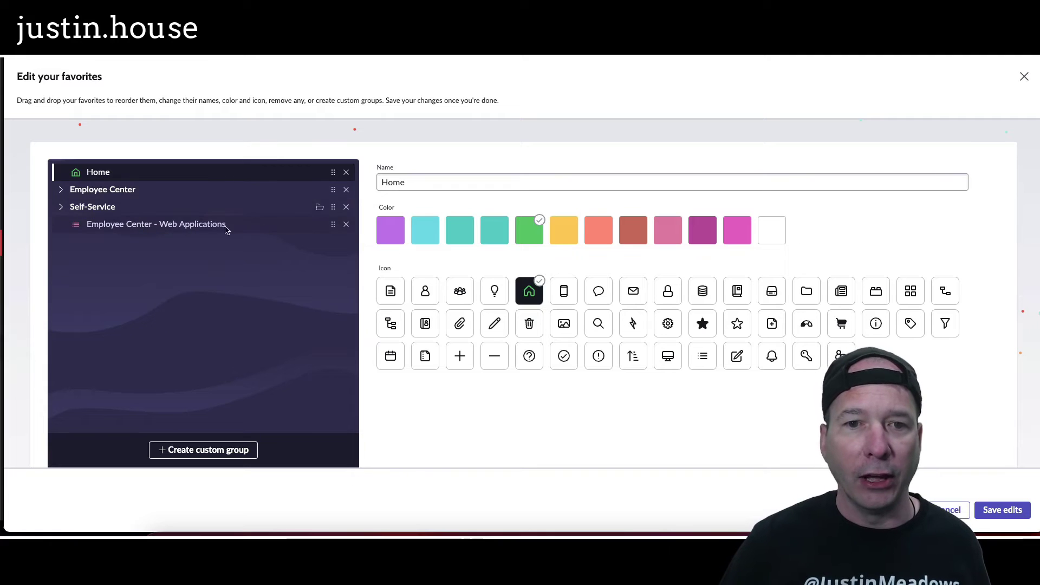
click(345, 189)
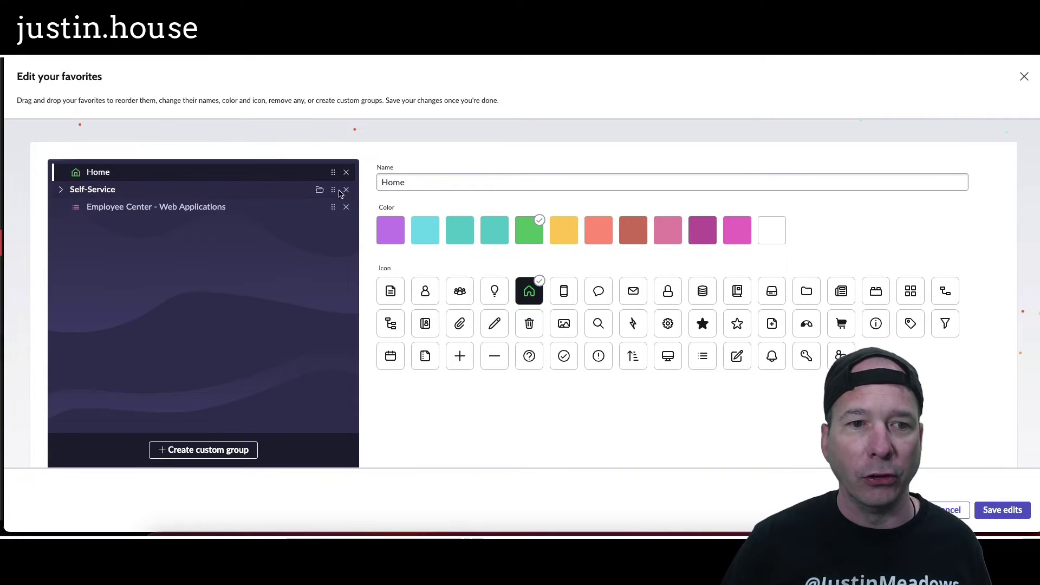
Expand the Self-Service group and move the Employee Center - Web Applications favorite into it, between Business Applications and Self-Service - Dashboards.
click(61, 190)
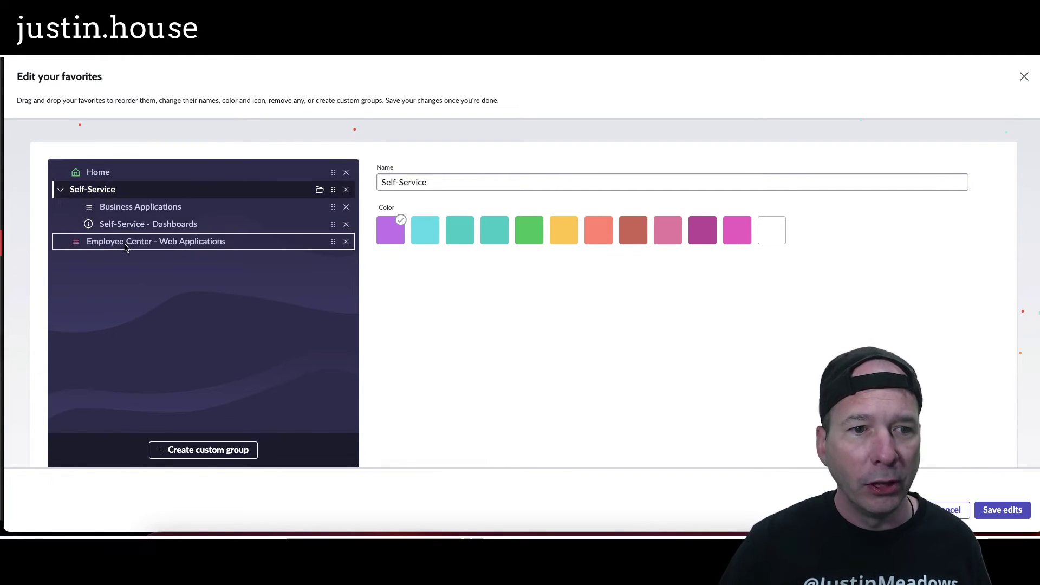
drag(126, 242, 132, 216)
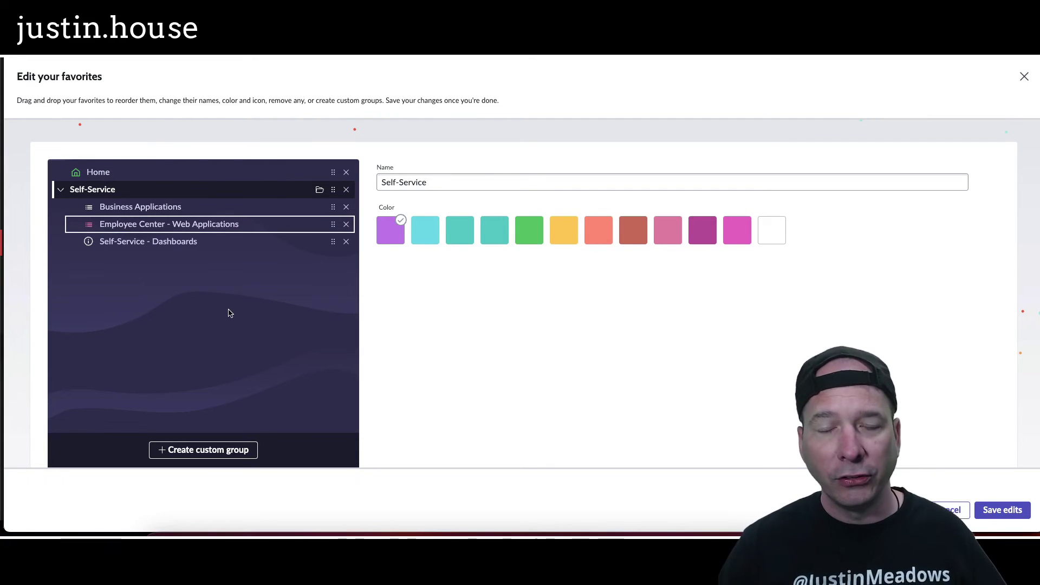